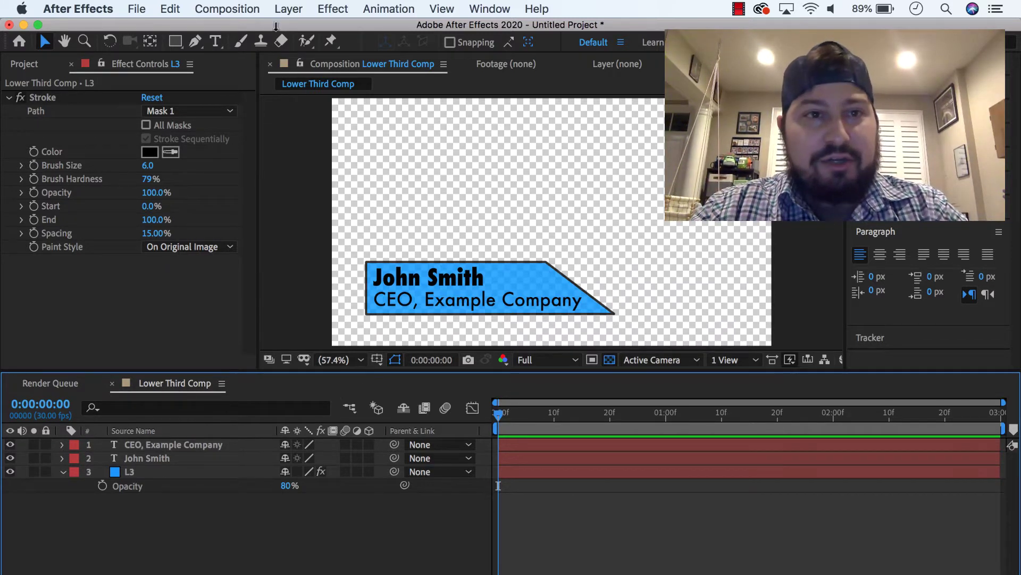
Step: Preview Lower Third Comp, then queue its 0:00:00:12 frame as a Photoshop file
{"action": "key", "text": "space"}
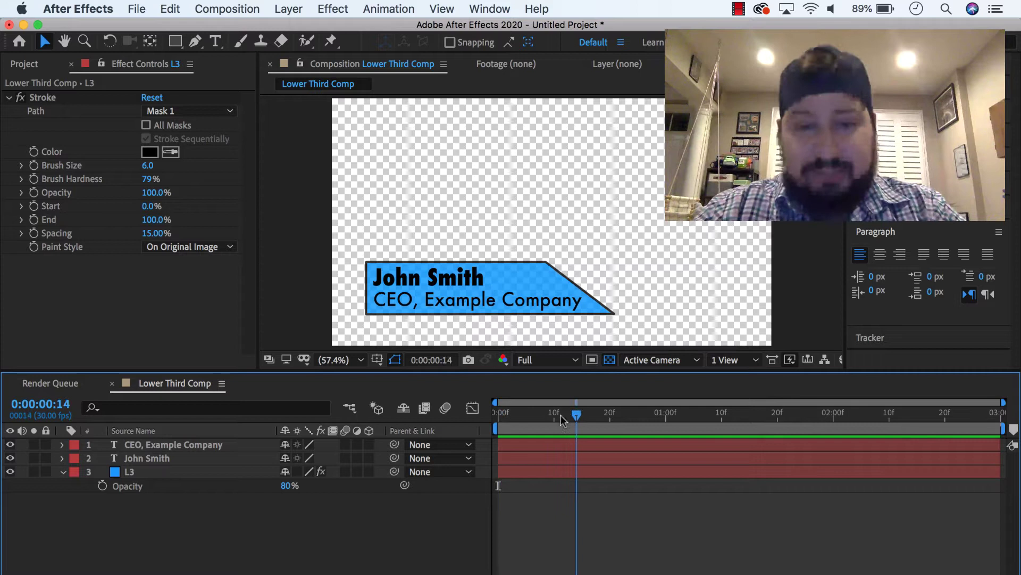
{"action": "left_click", "coordinate": [564, 413]}
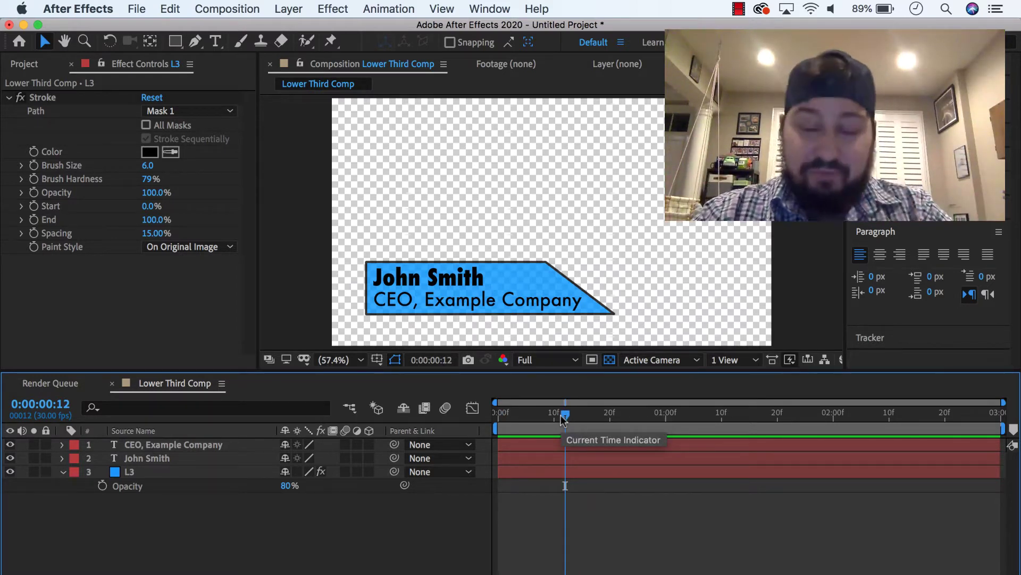
{"action": "left_click", "coordinate": [230, 8]}
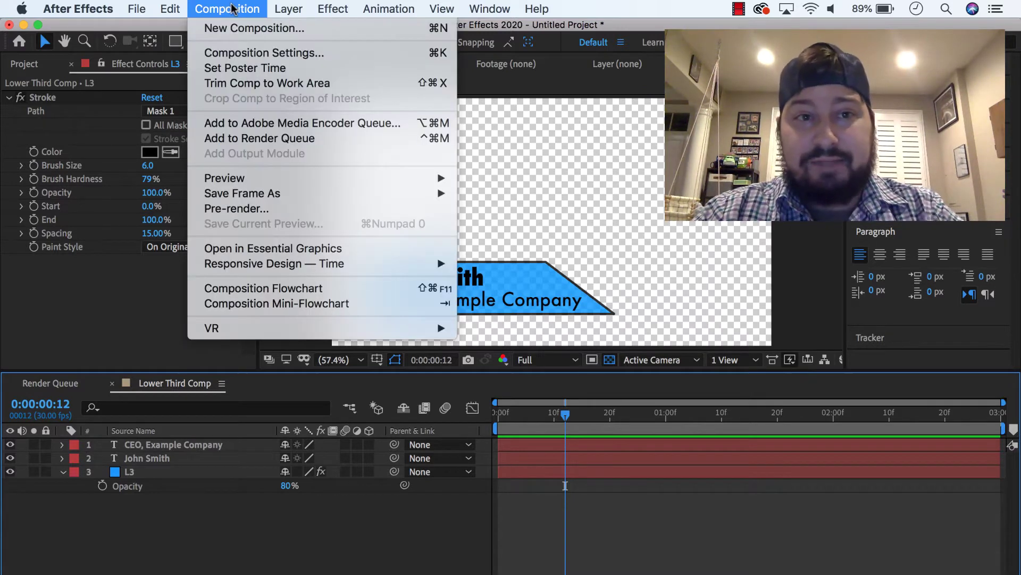
{"action": "mouse_move", "coordinate": [242, 194]}
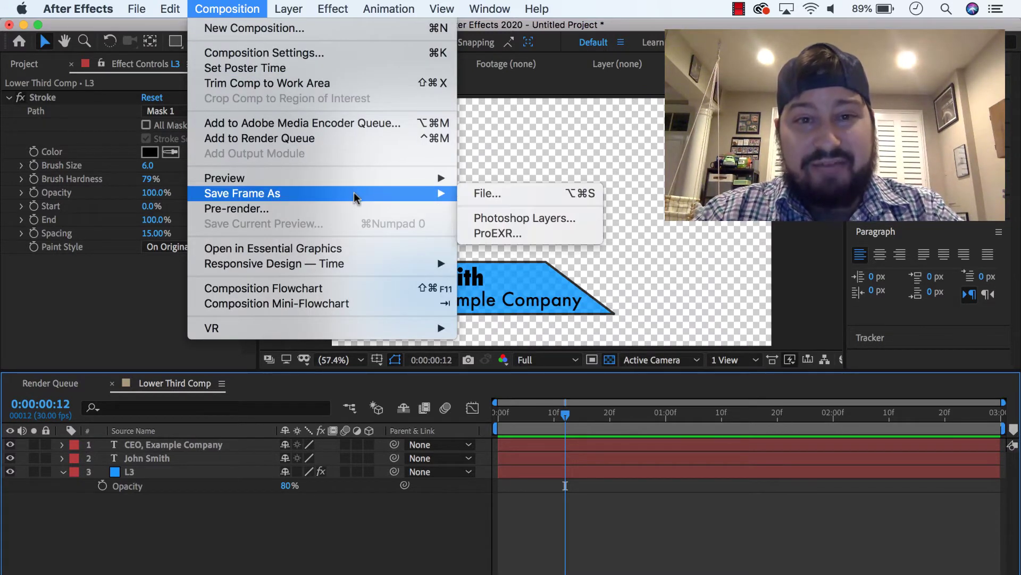
{"action": "left_click", "coordinate": [519, 193]}
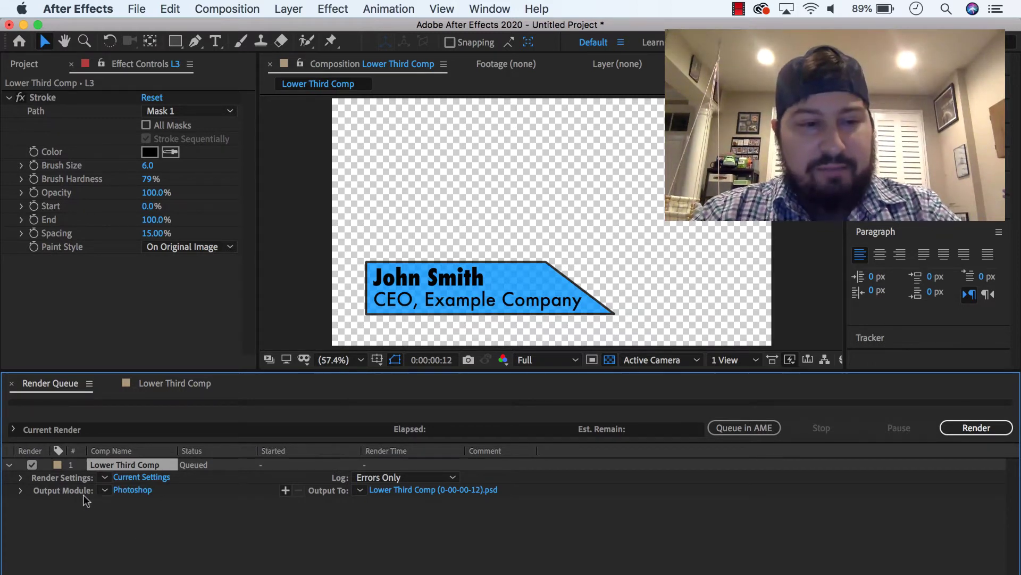
Step: Set the frame's output module to Photoshop Sequence with RGB + Alpha channels
{"action": "left_click", "coordinate": [130, 491]}
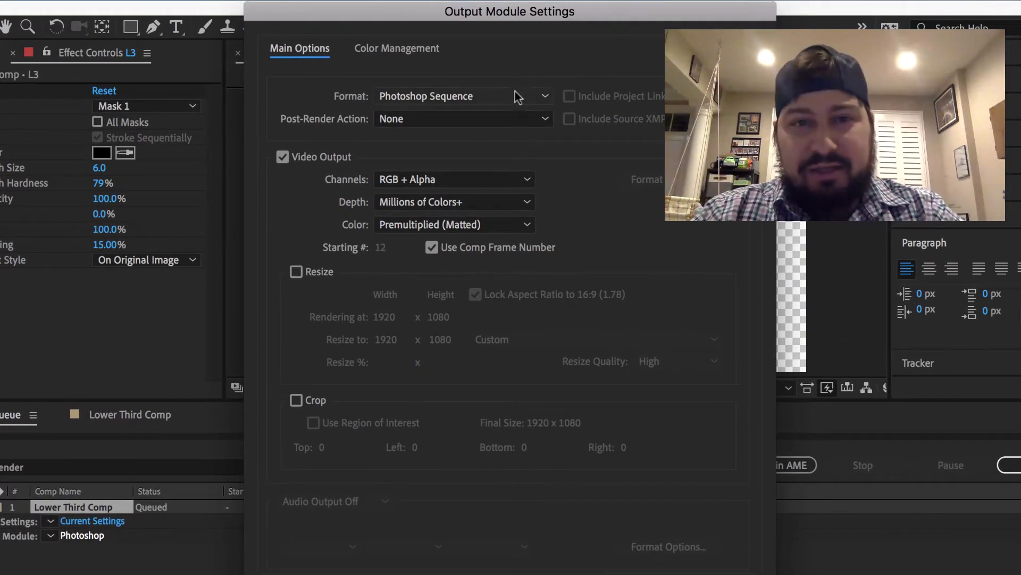
{"action": "left_click", "coordinate": [509, 92]}
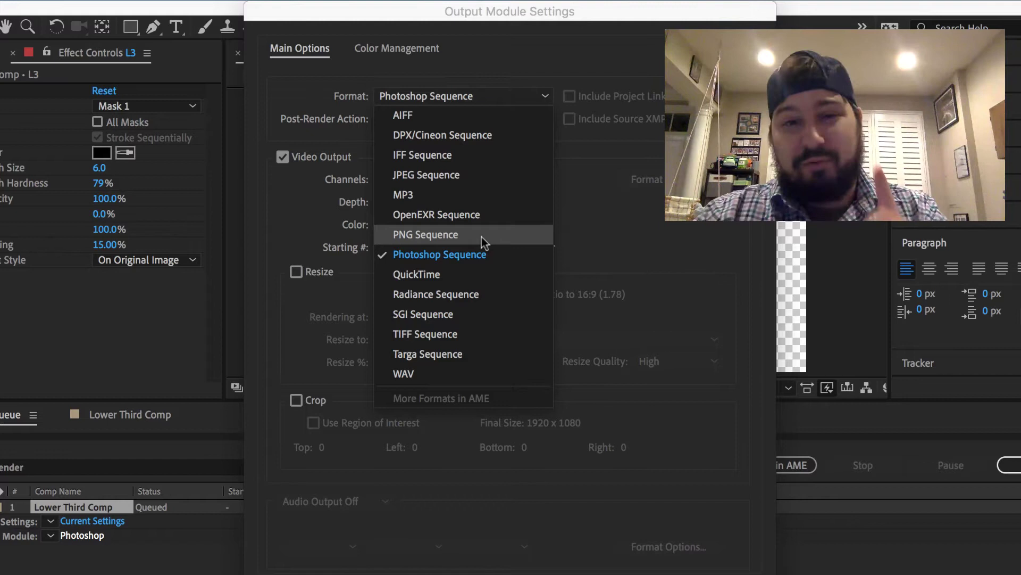
{"action": "left_click", "coordinate": [508, 253]}
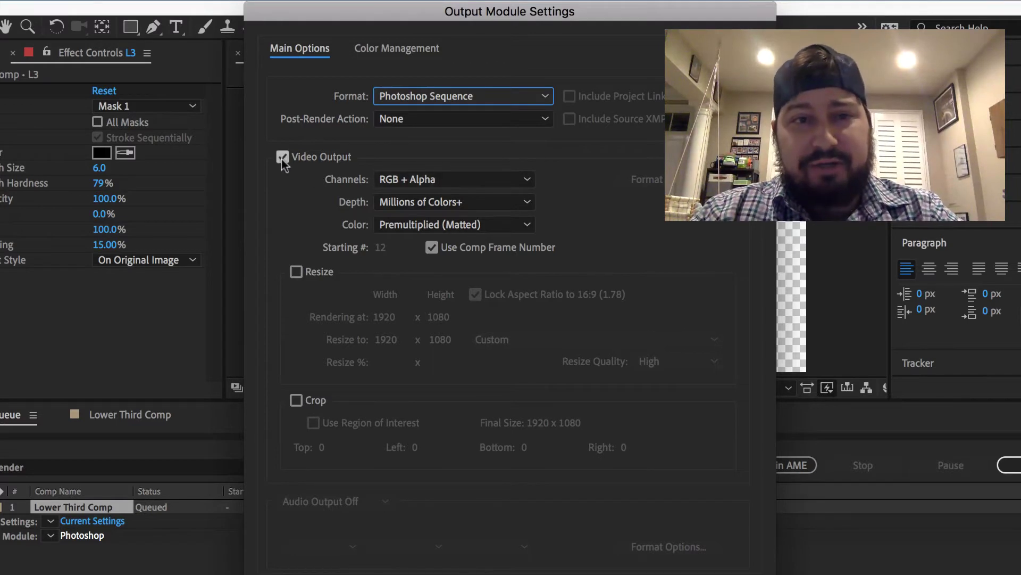
{"action": "left_click", "coordinate": [497, 176]}
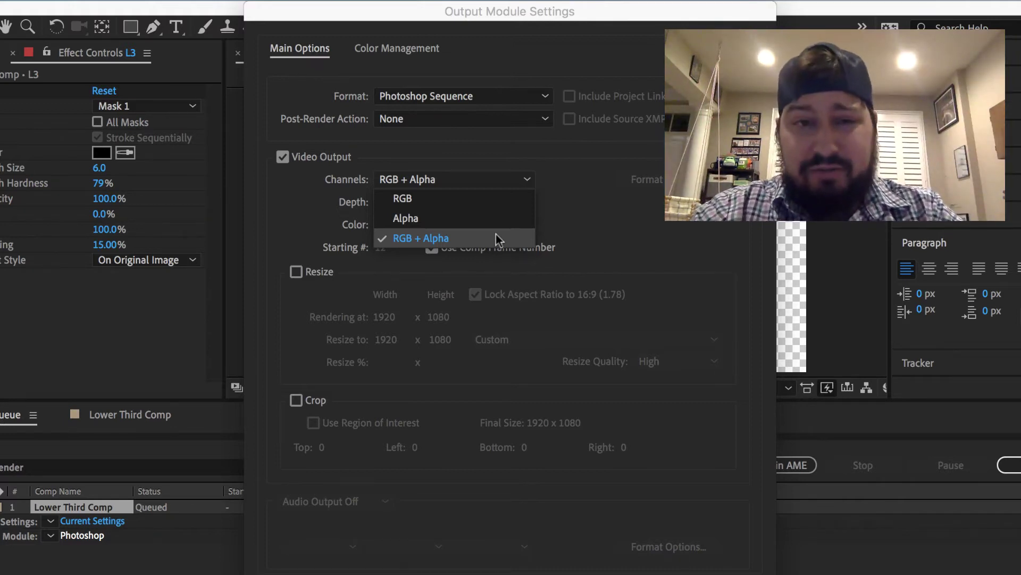
{"action": "left_click", "coordinate": [492, 198]}
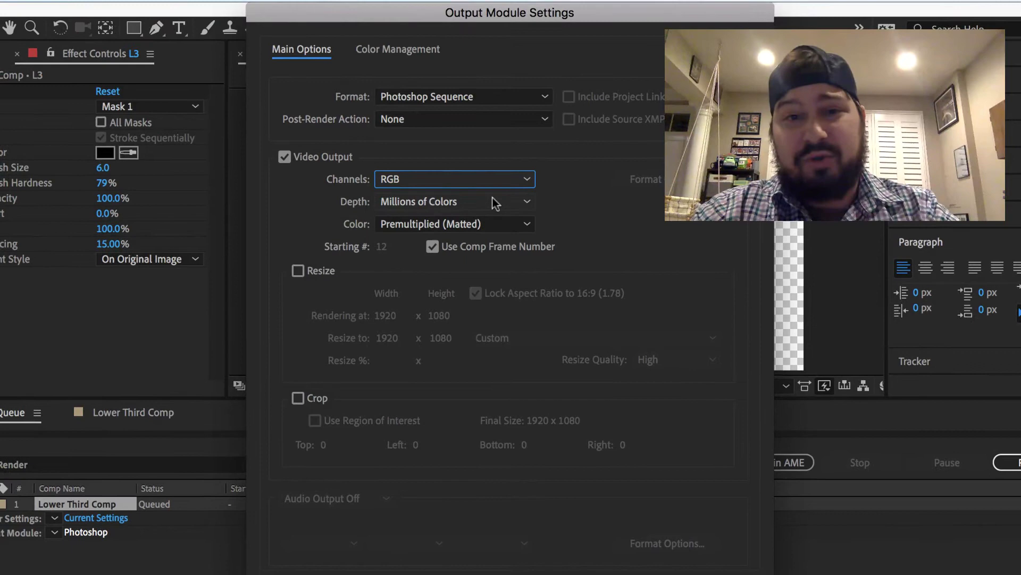
{"action": "left_click", "coordinate": [470, 173]}
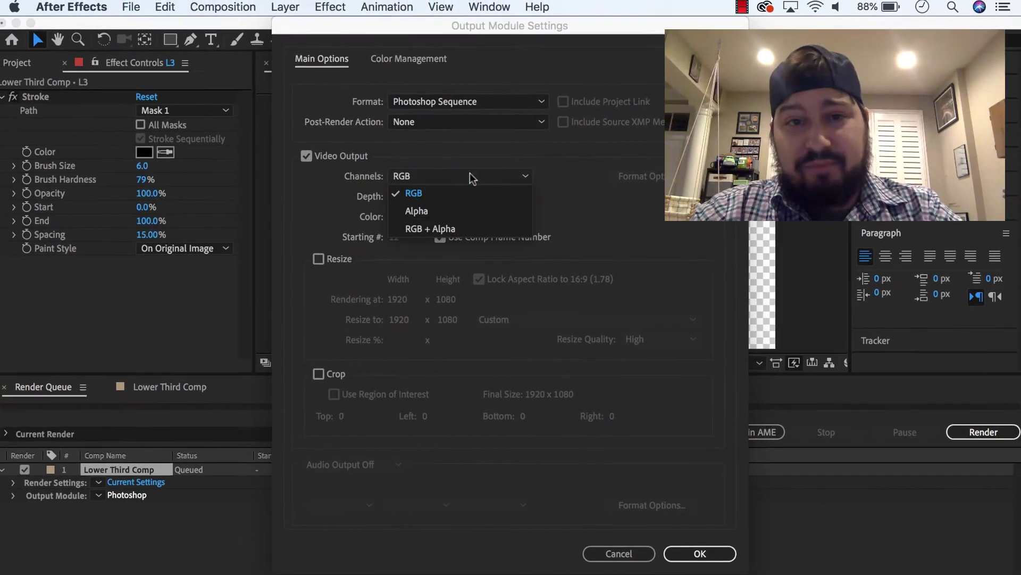
{"action": "left_click", "coordinate": [479, 228]}
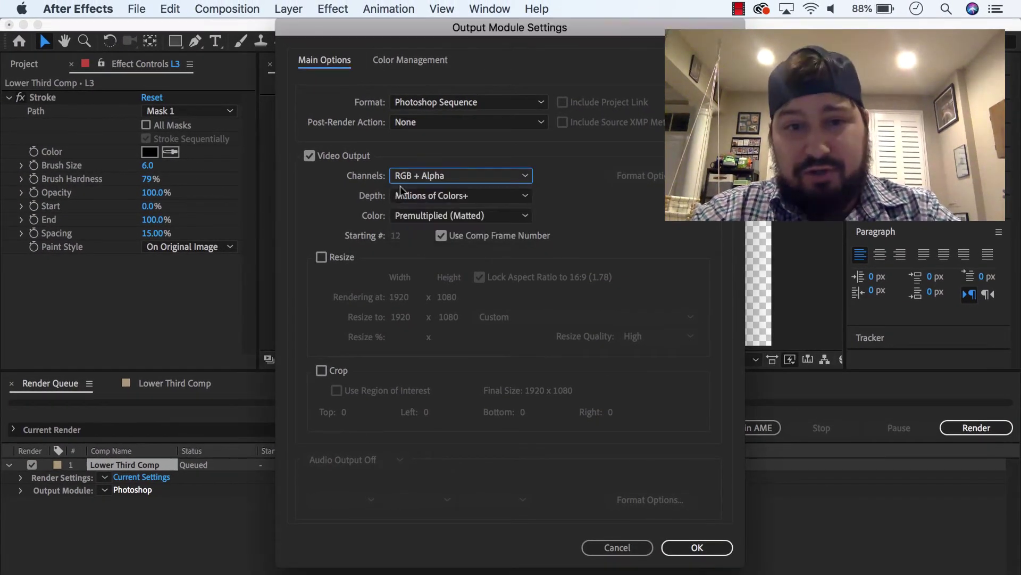
{"action": "left_click", "coordinate": [697, 547]}
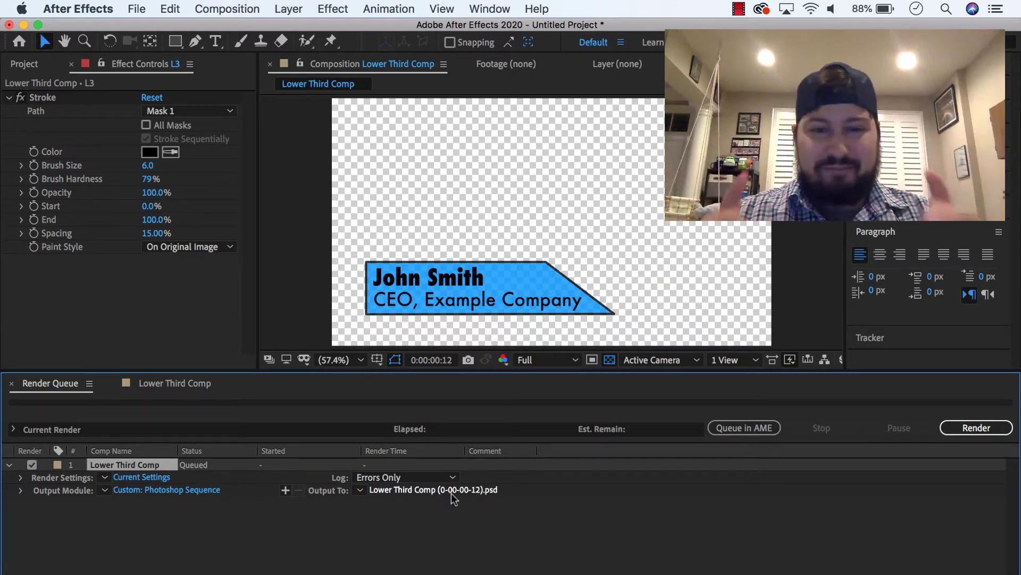
Step: Return to the Render Queue and open the Output To destination for Lower Third Comp (0-00-00-12).psd
{"action": "left_click", "coordinate": [178, 385]}
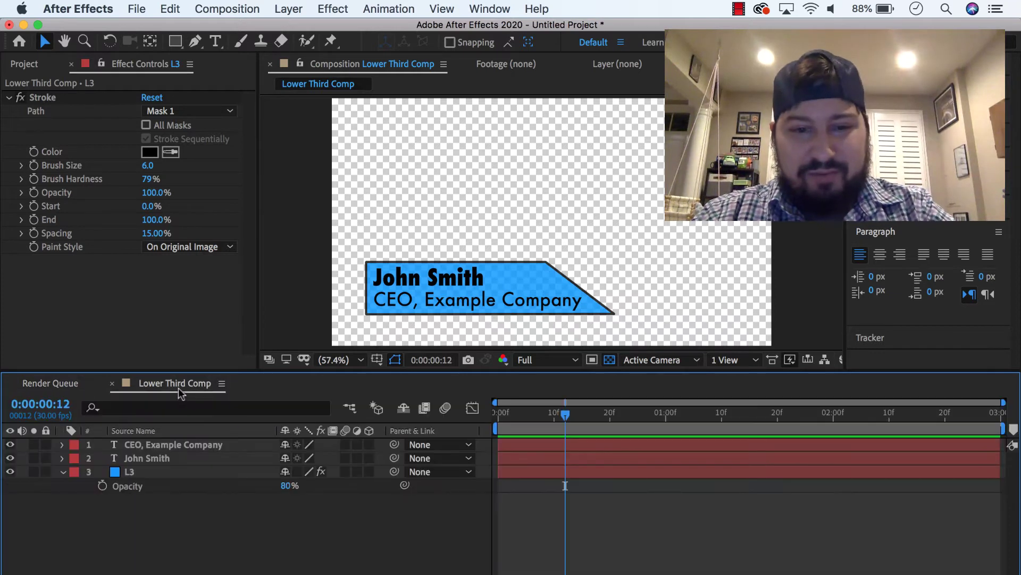
{"action": "left_click", "coordinate": [45, 385]}
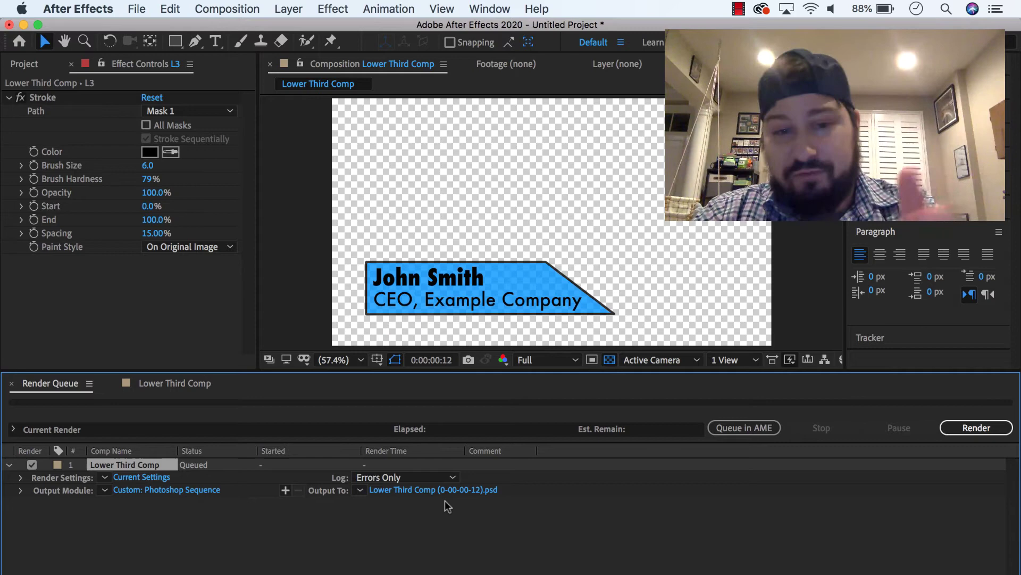
{"action": "left_click", "coordinate": [414, 491]}
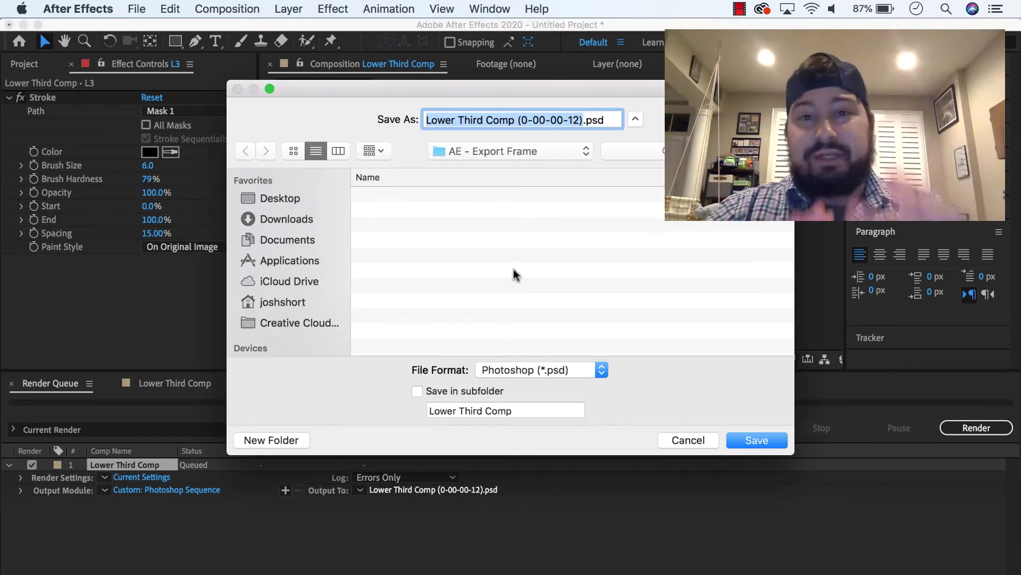
{"action": "type", "text": "L"}
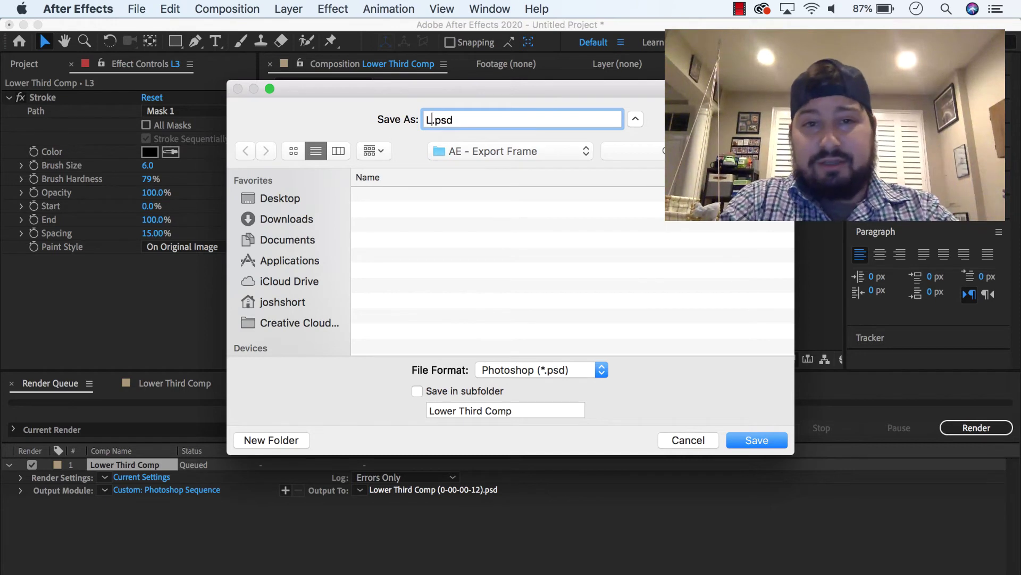
{"action": "type", "text": "owerThird"}
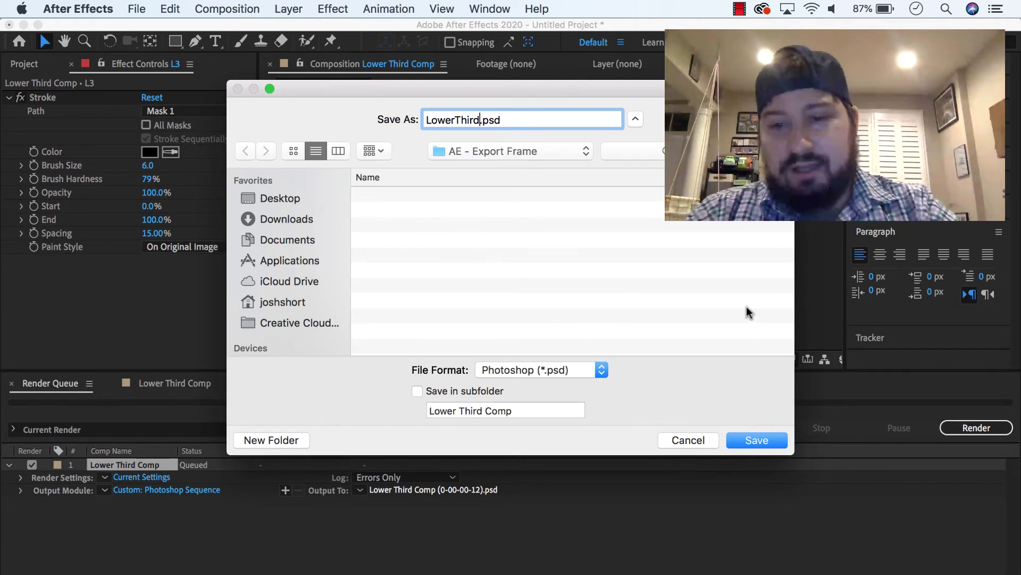
Step: Save the output as LowerThird.psd in AE - Export Frame and render the frame
{"action": "left_click", "coordinate": [767, 438]}
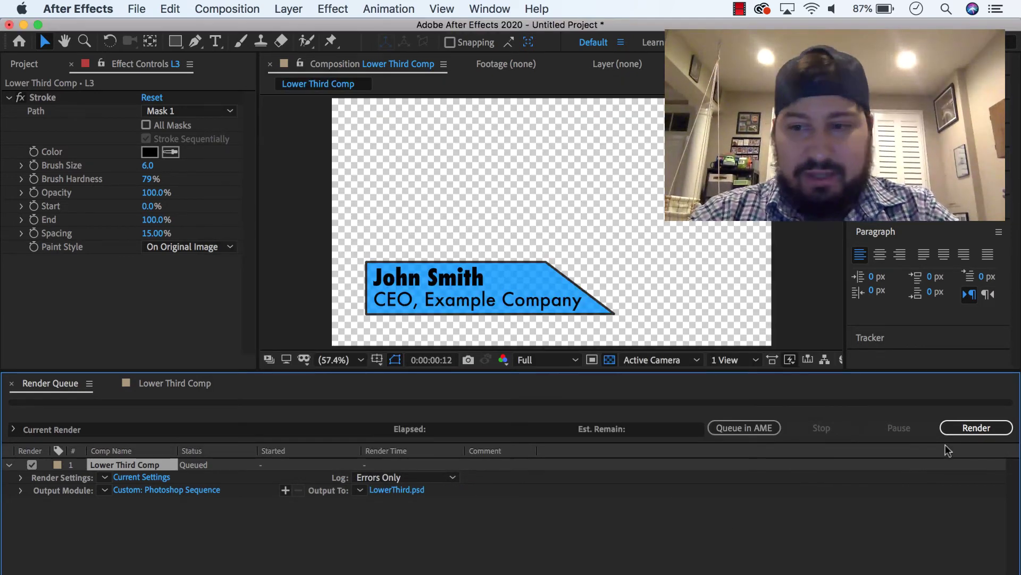
{"action": "left_click", "coordinate": [977, 428]}
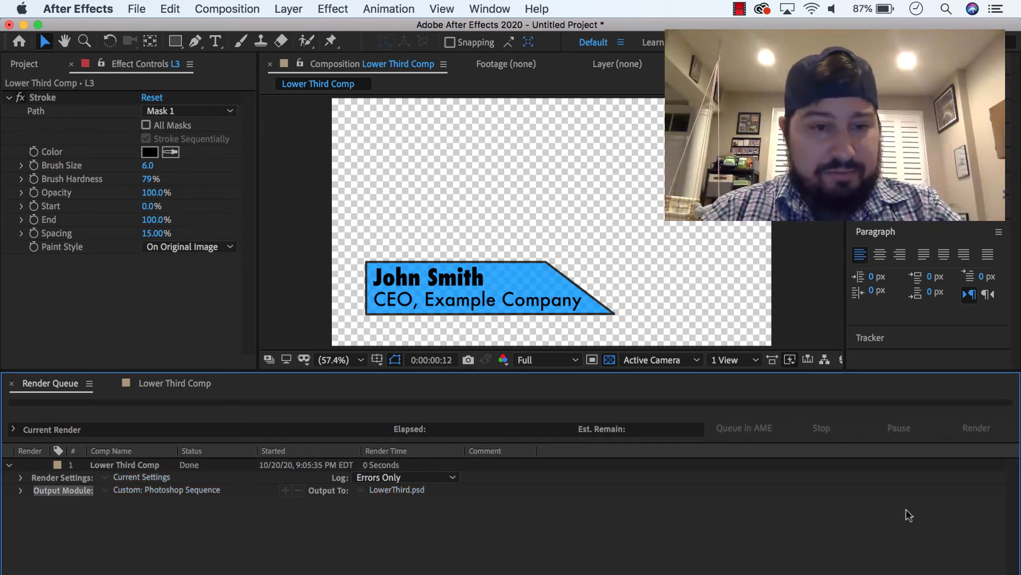
Step: Quick Look the exported LowerThird.psd in the Finder export folder
{"action": "key", "text": "super+Tab"}
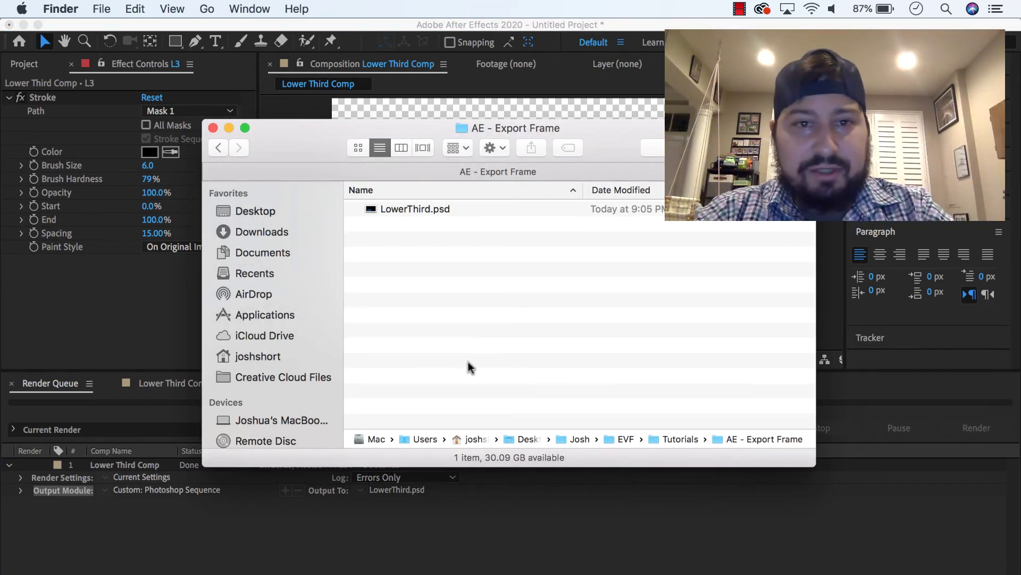
{"action": "left_click", "coordinate": [484, 209]}
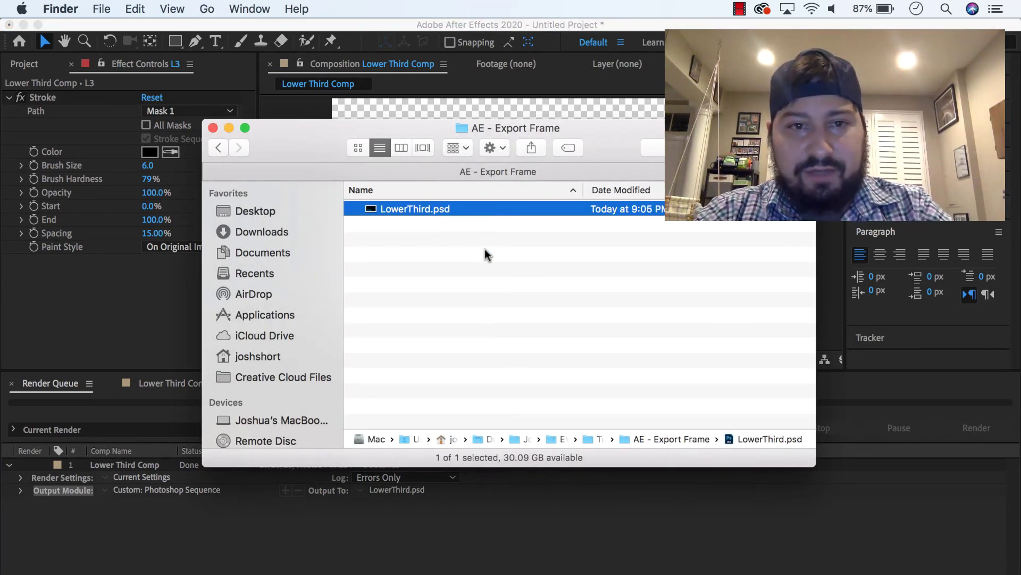
{"action": "key", "text": "space"}
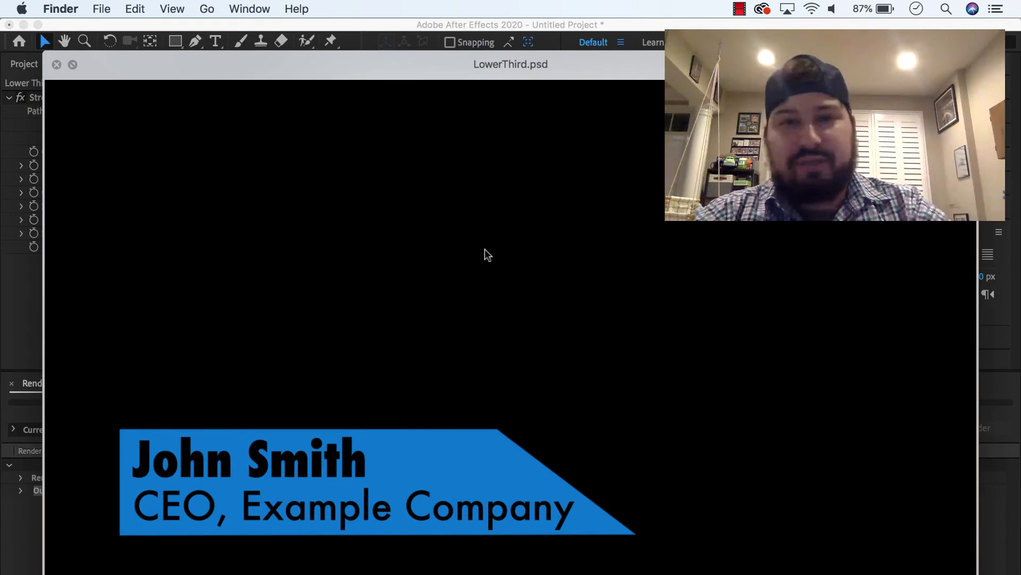
{"action": "key", "text": "space"}
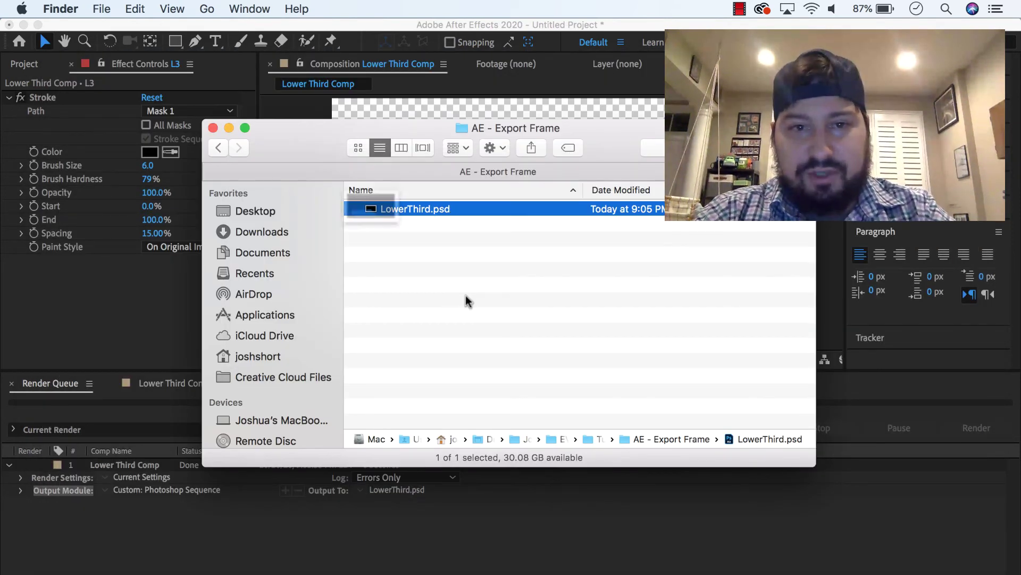
Step: Open LowerThird.psd in Photoshop and display its Alpha 1 channel
{"action": "key", "text": "super+o"}
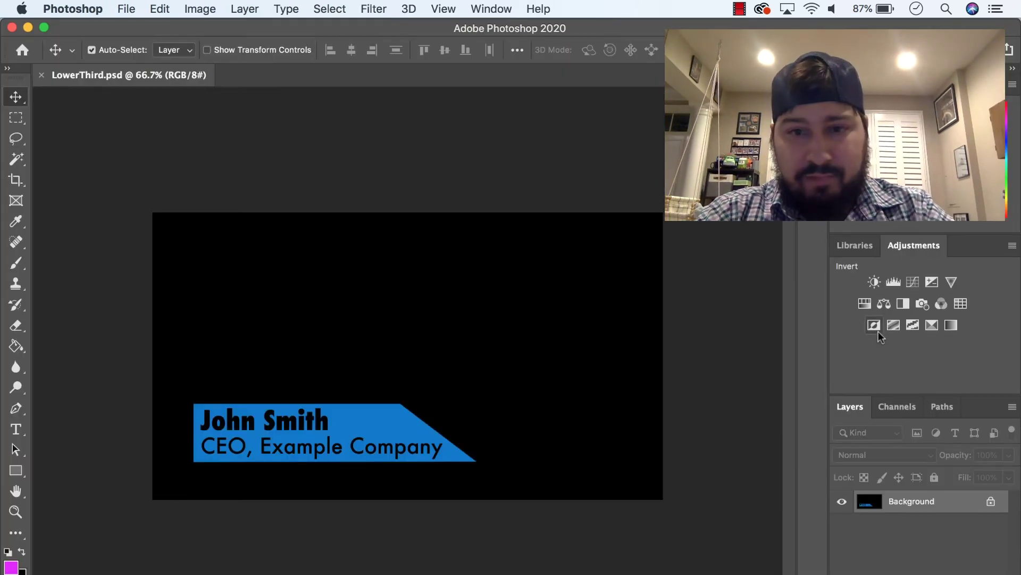
{"action": "left_click", "coordinate": [899, 409]}
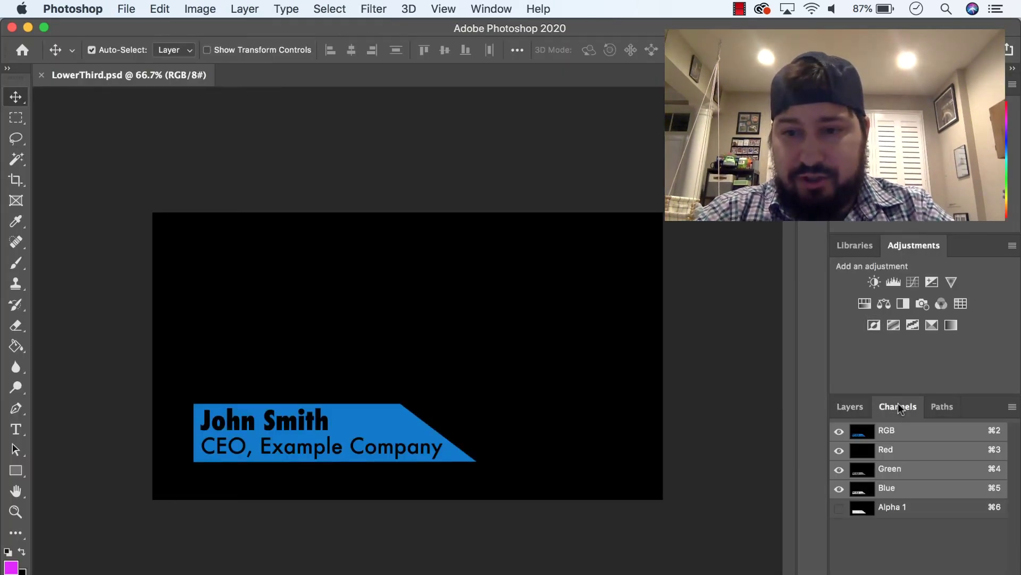
{"action": "left_click", "coordinate": [841, 511]}
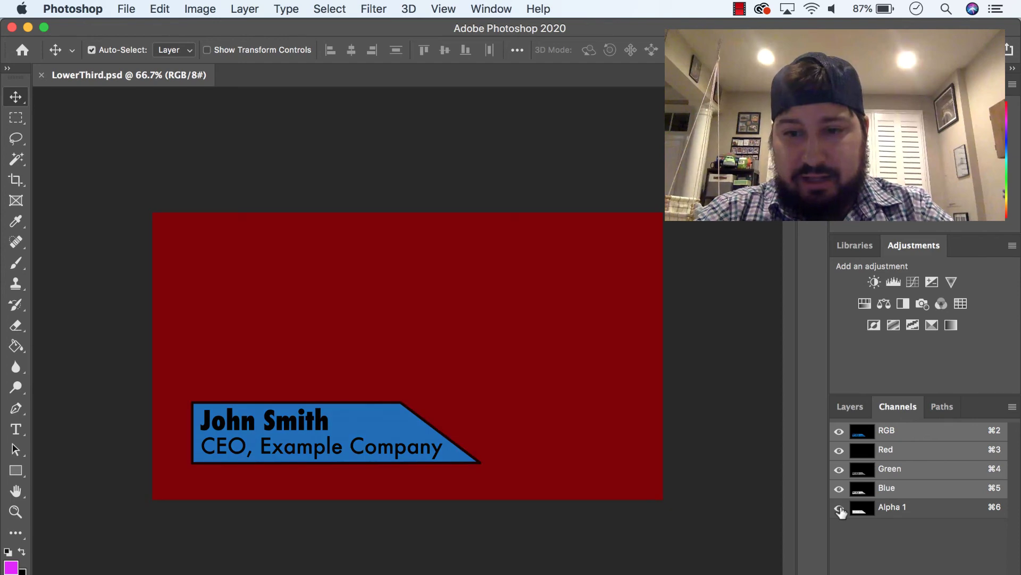
{"action": "left_click", "coordinate": [851, 407]}
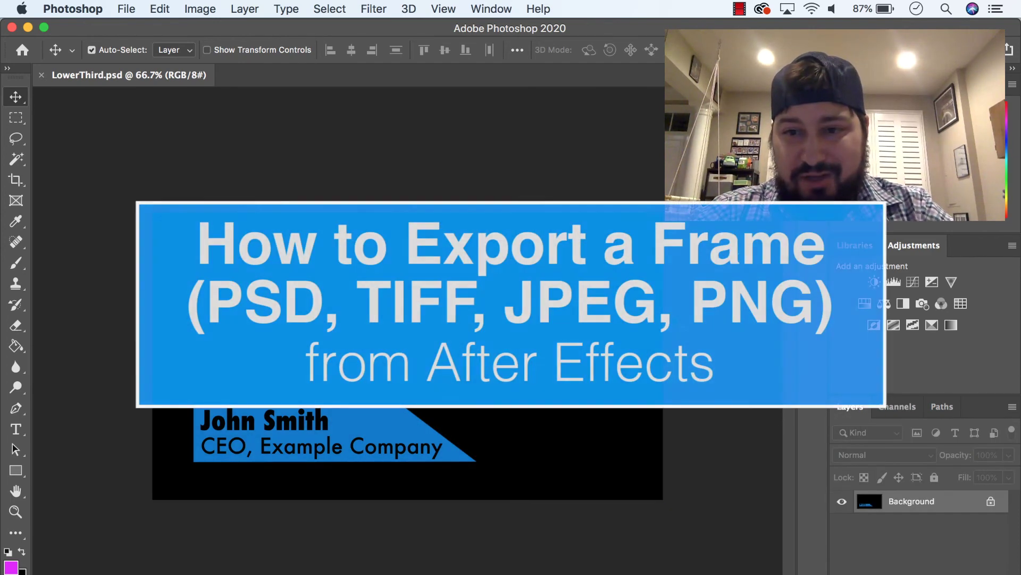